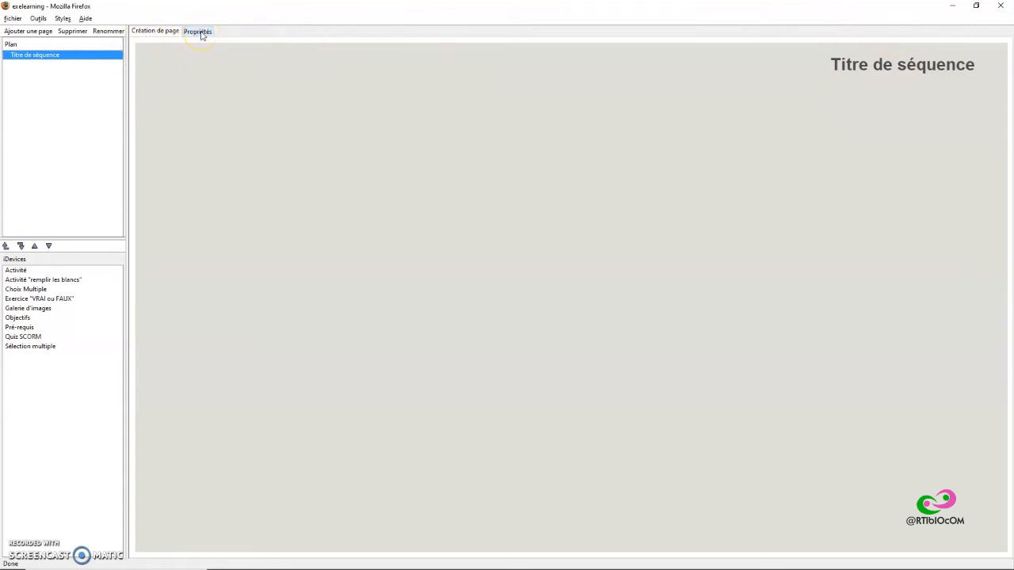
Step: In the project properties, set the project title to "La communication verbale" and enter the author's full name
left_click(146, 35)
left_click(197, 32)
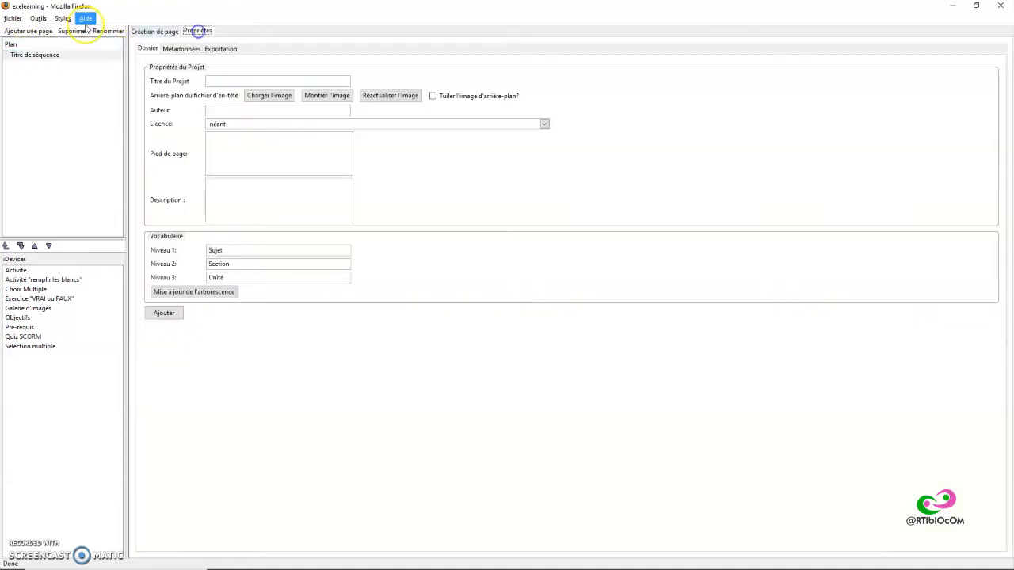
left_click(225, 82)
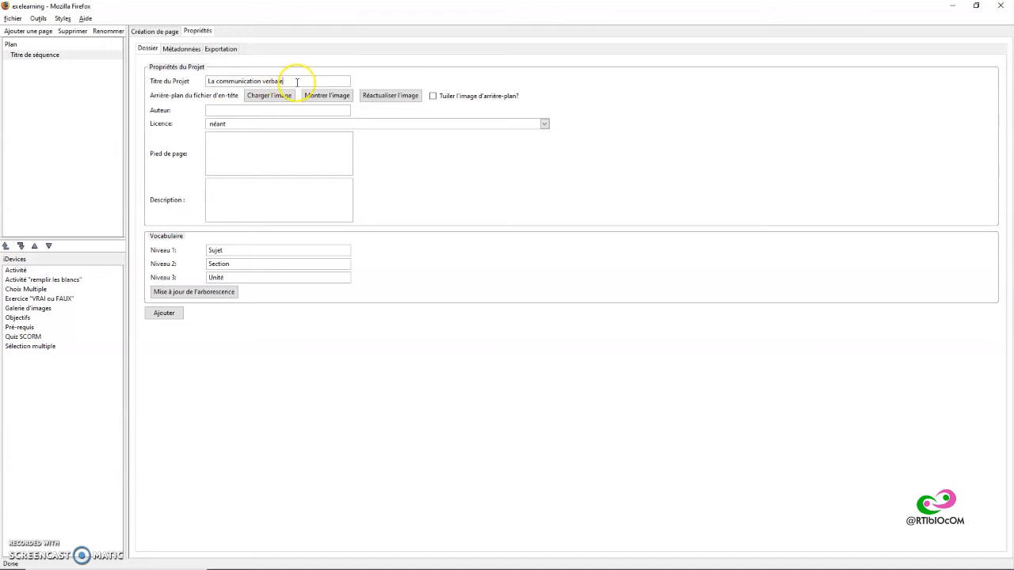
left_click(230, 110)
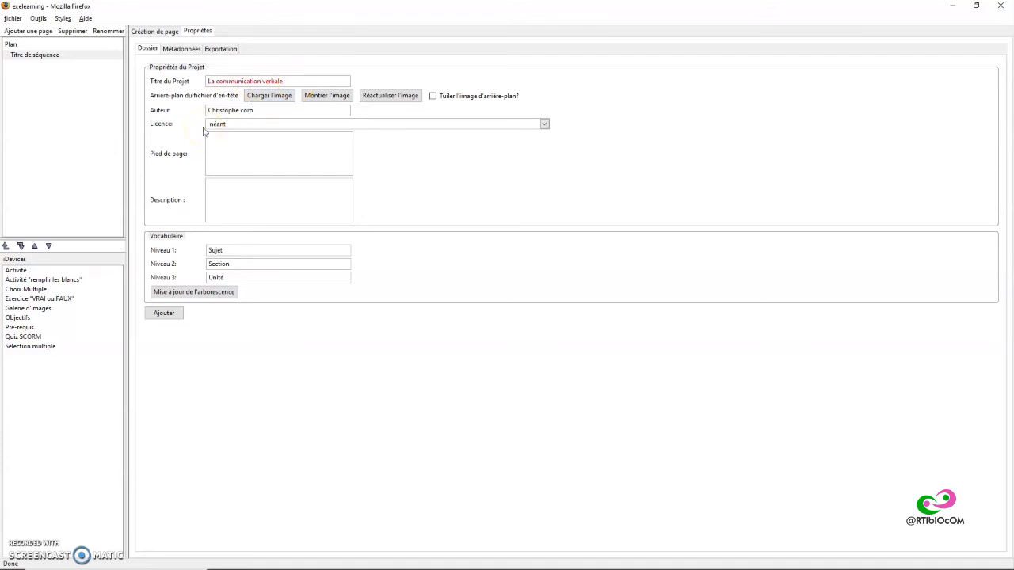
left_click(243, 111)
key("BackSpace")
type("Corne")
Step: Load logo_ligne_violet.png from the logos folder as the project's header background image
left_click(277, 101)
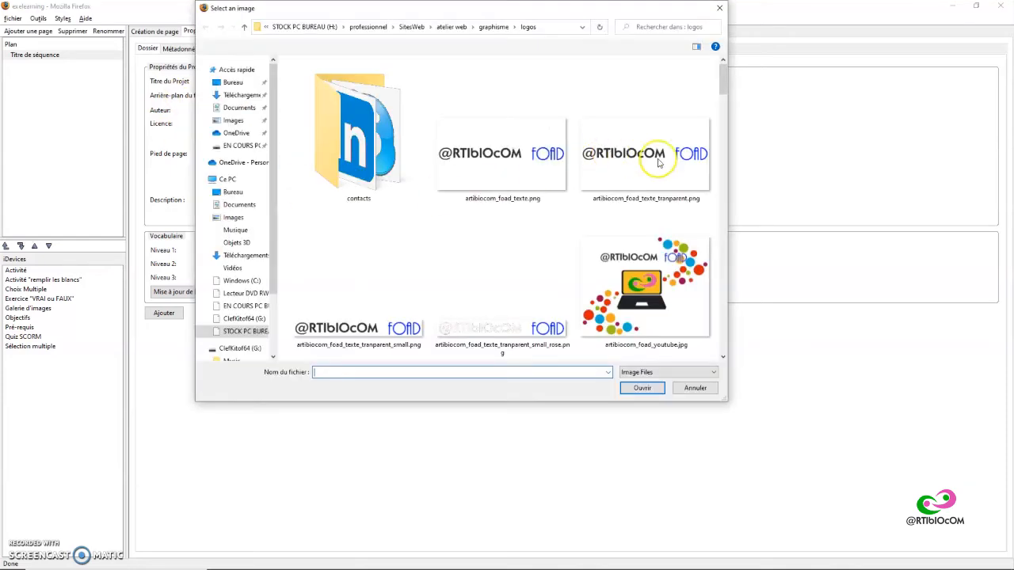
left_click_drag(720, 79, 719, 222)
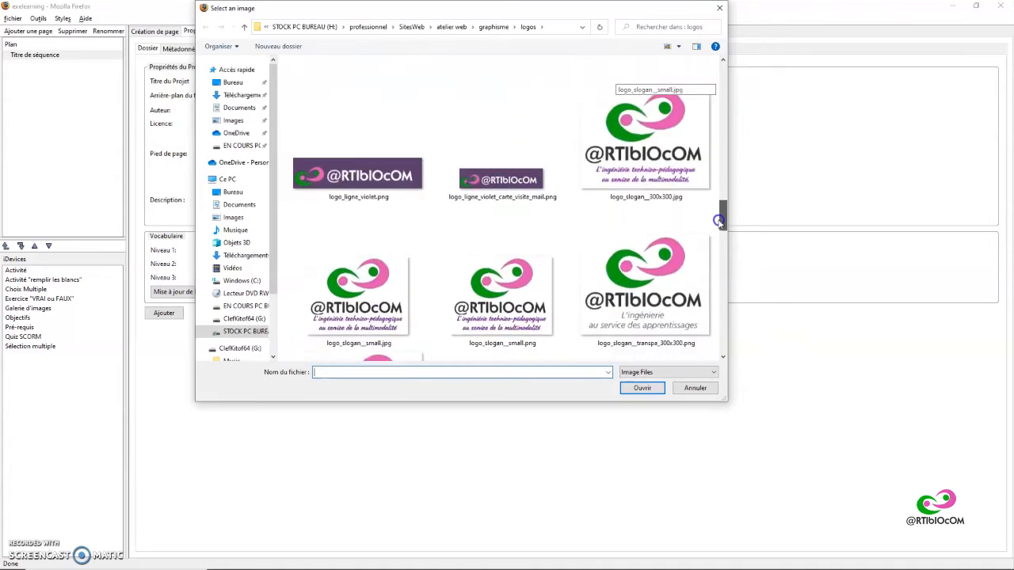
left_click(372, 171)
left_click(638, 388)
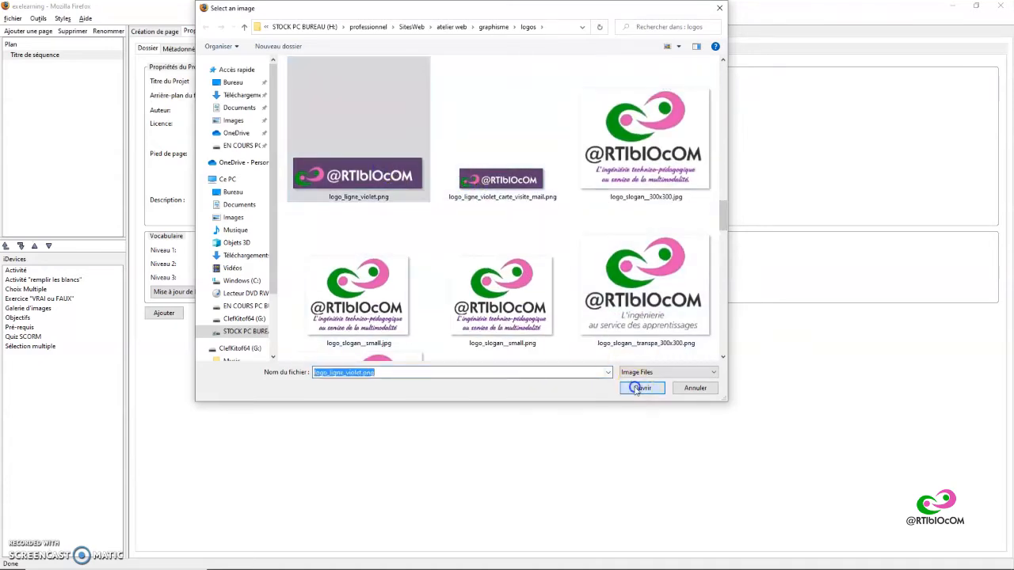
left_click(511, 308)
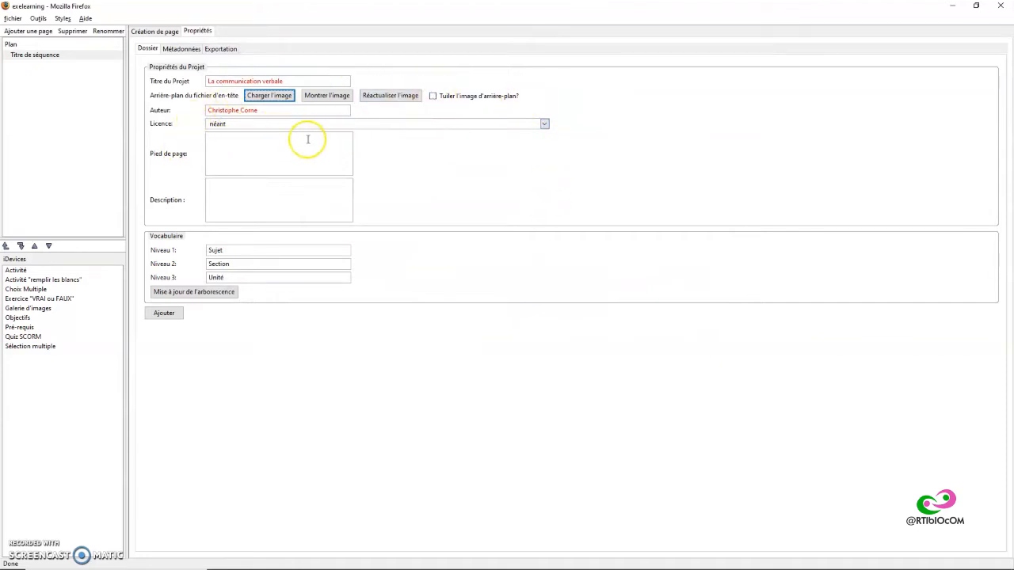
left_click(544, 124)
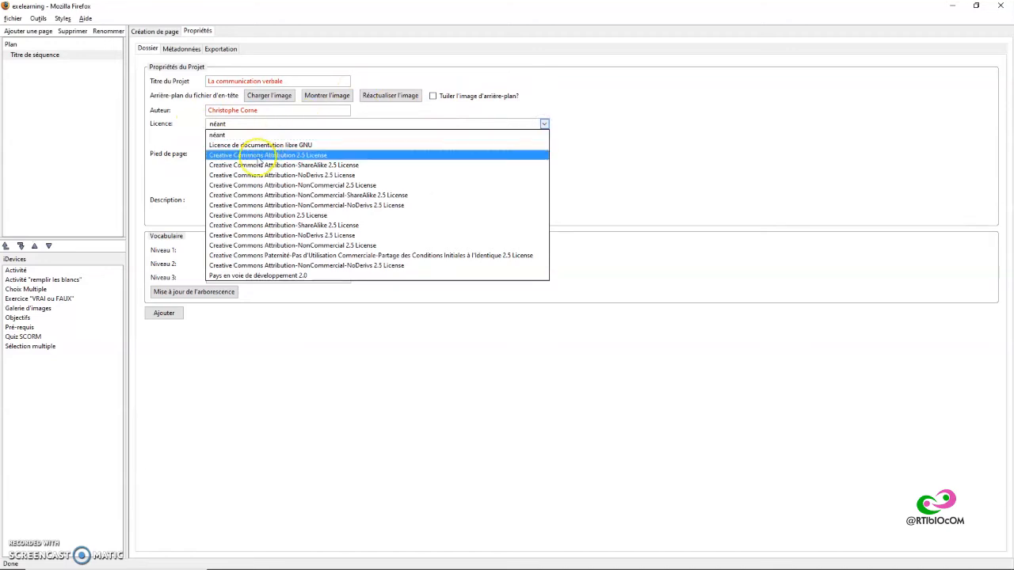
left_click(341, 164)
left_click(246, 151)
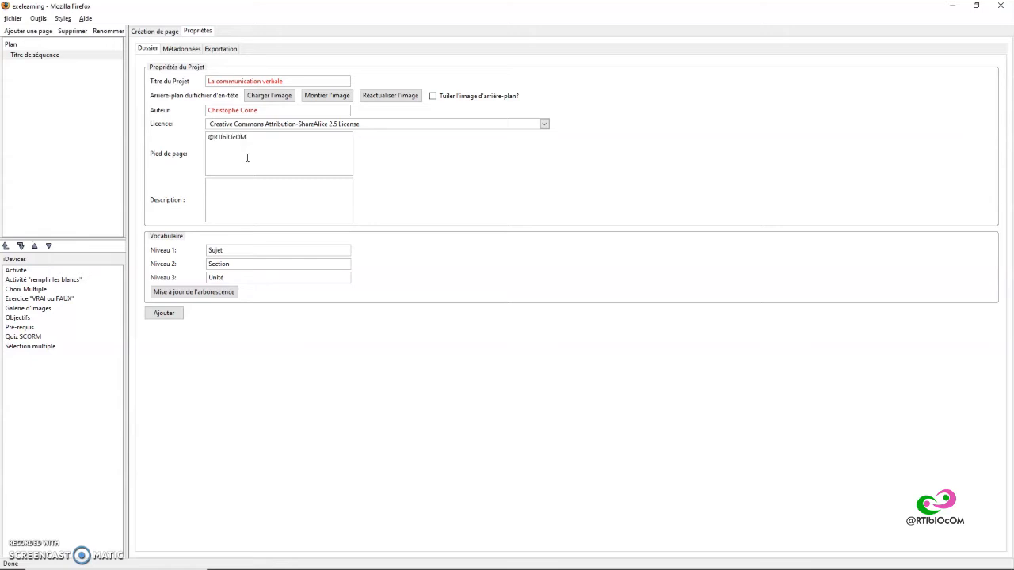
left_click(227, 192)
type("ation verbale")
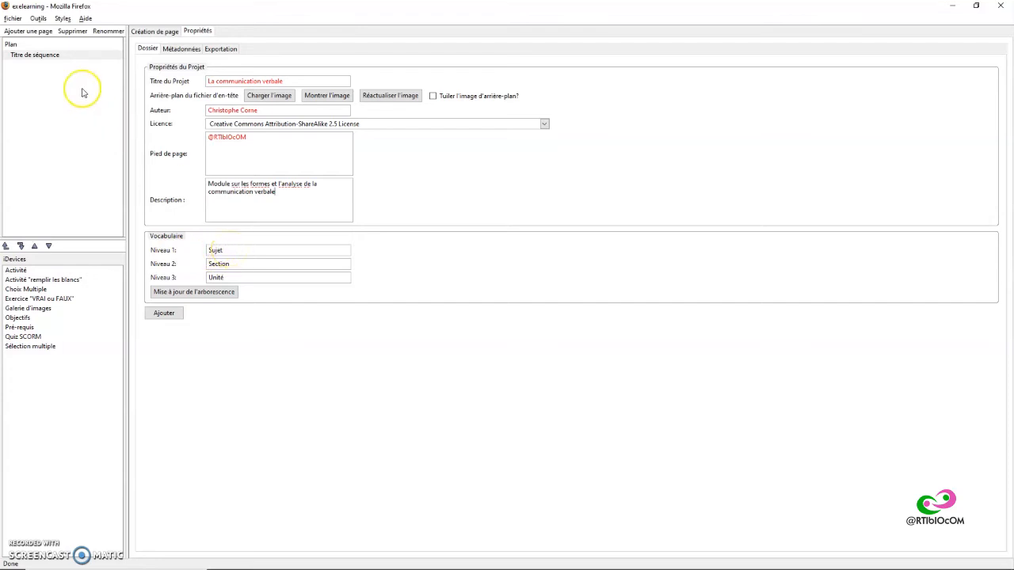
Step: Add three nested pages to the plan under "Titre de séquence", one for each hierarchy level
left_click(29, 32)
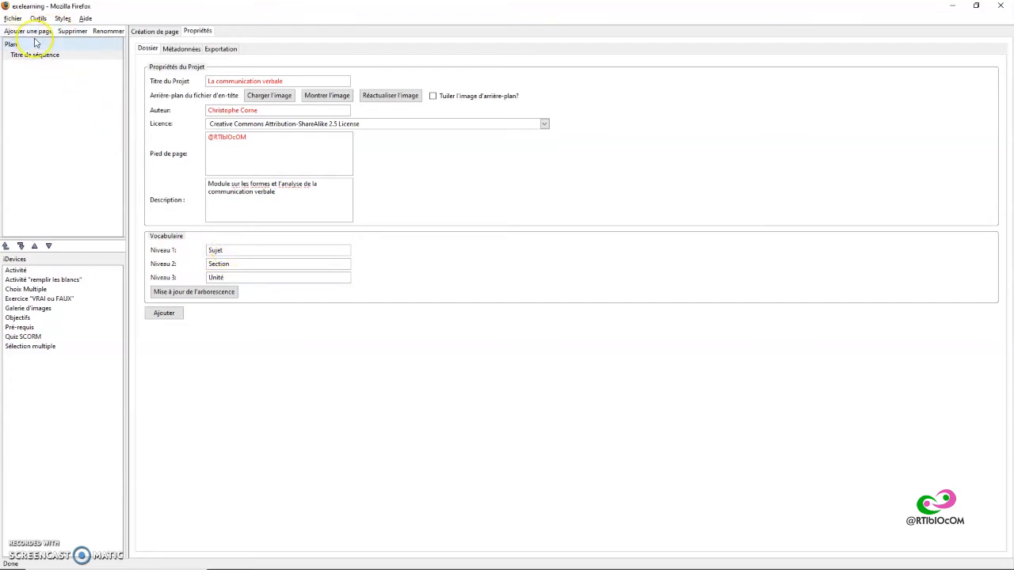
left_click(37, 32)
left_click(39, 35)
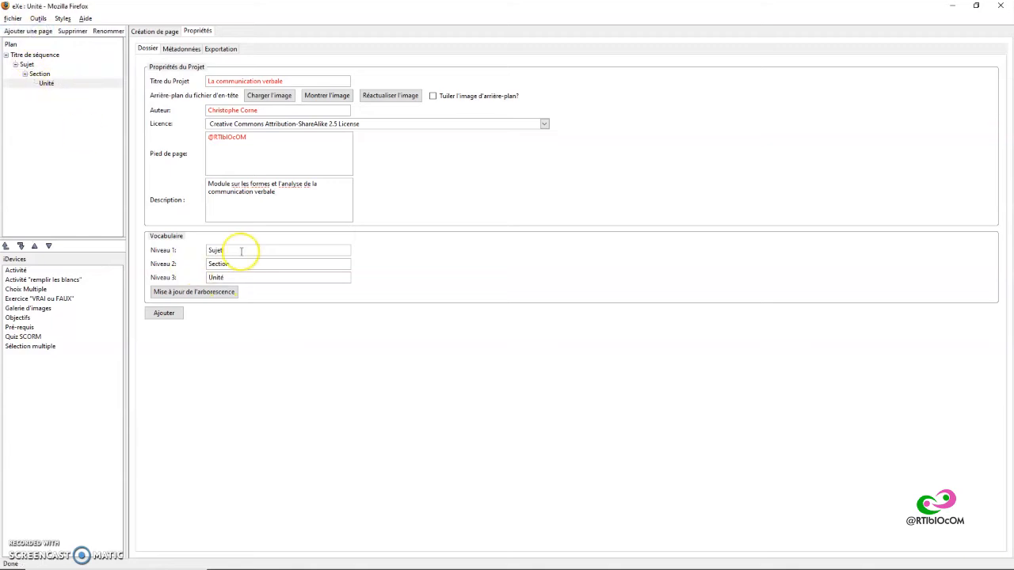
Step: Rename the vocabulary levels 1 to 3 as Module, Séquence and Activité, and update the page tree with them
left_click_drag(239, 250, 207, 250)
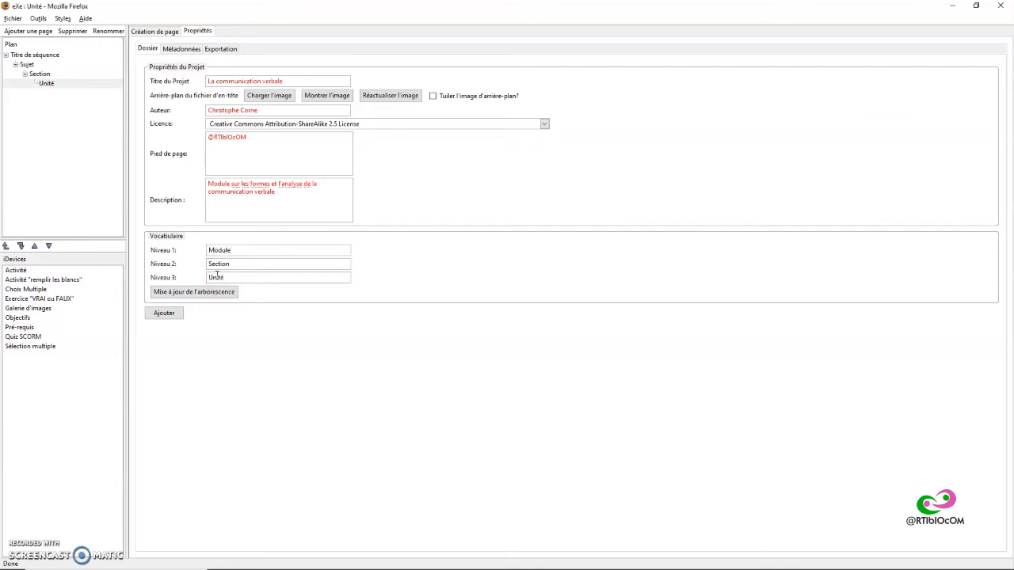
left_click(239, 251)
left_click_drag(240, 264, 194, 266)
type("Séquence")
left_click_drag(238, 278, 172, 277)
type("Activ")
left_click(214, 299)
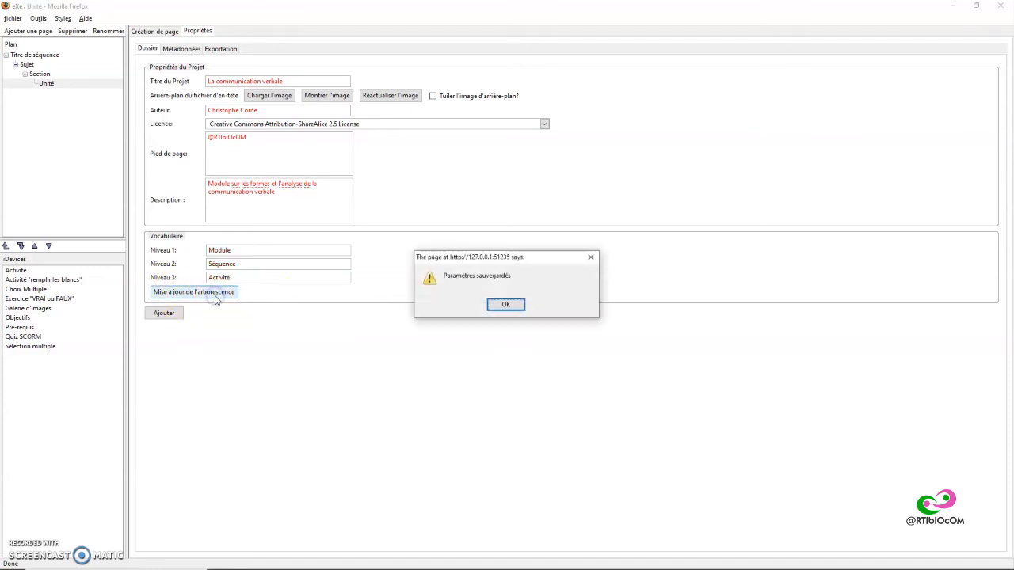
left_click(505, 304)
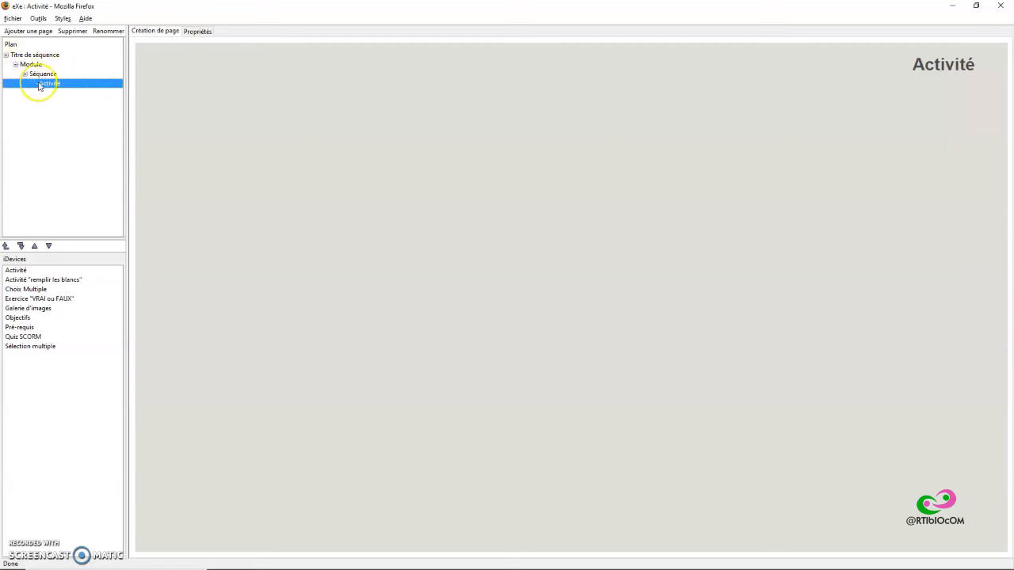
left_click(197, 32)
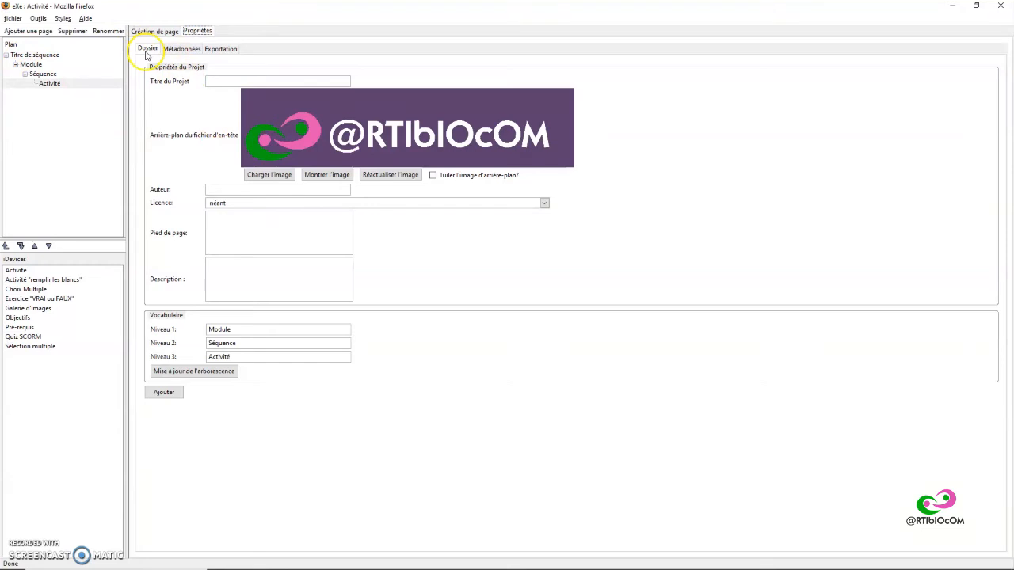
left_click(192, 49)
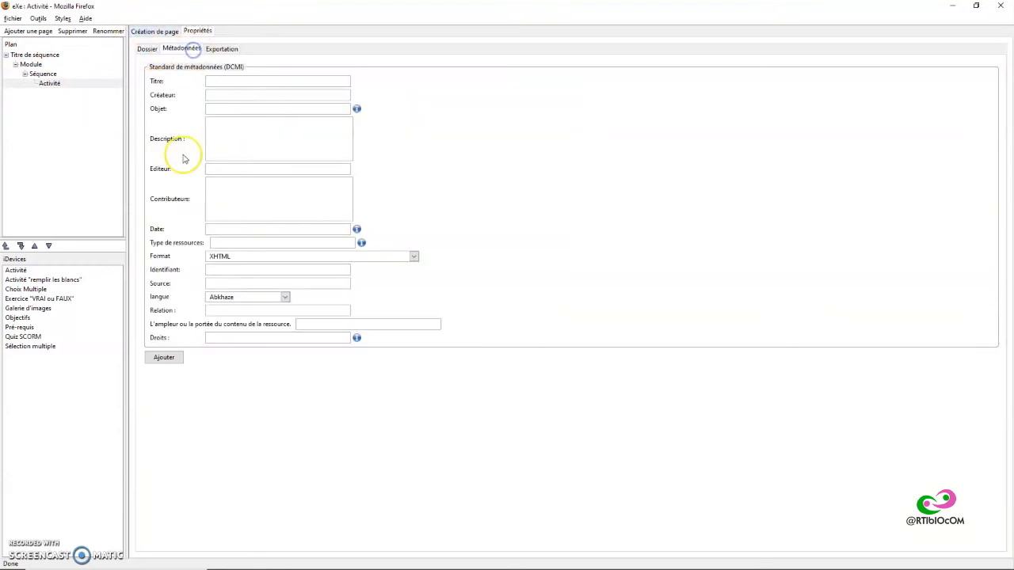
left_click(219, 81)
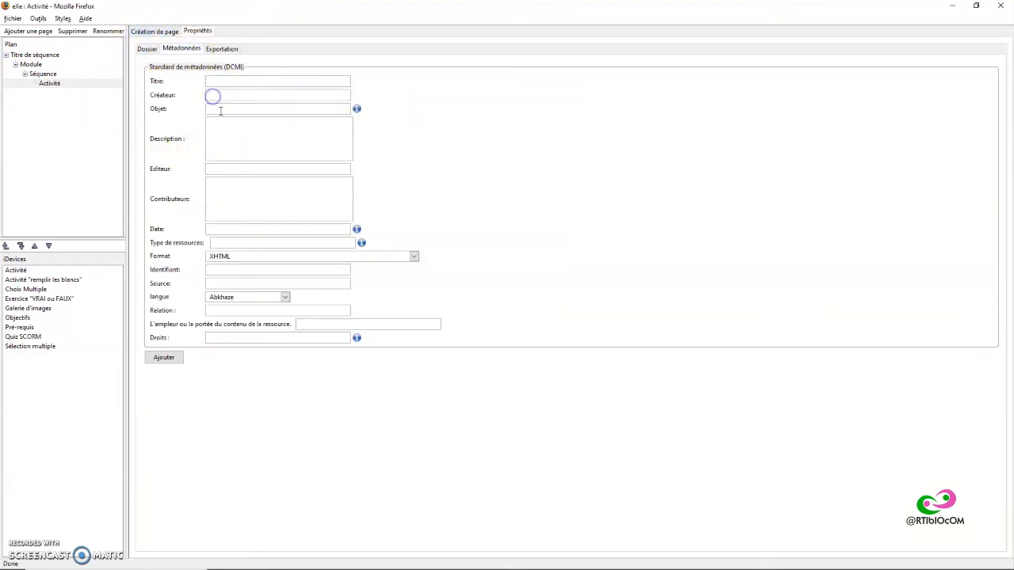
left_click(219, 109)
left_click(217, 134)
left_click(215, 166)
left_click(220, 181)
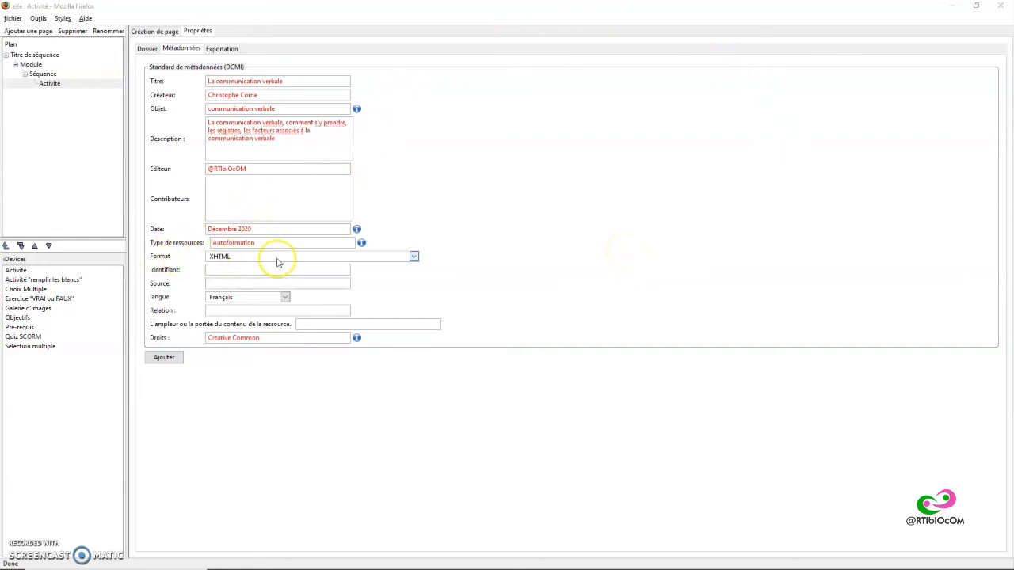
Step: Examine the available metadata formats and the SCORM 1.2 export options, and return to the general project properties
left_click(413, 255)
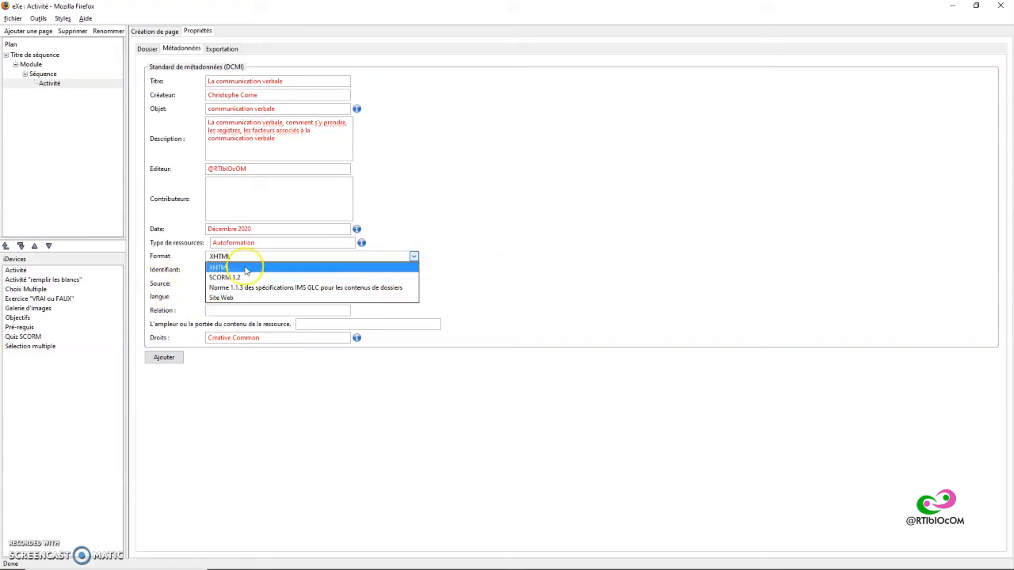
left_click(507, 190)
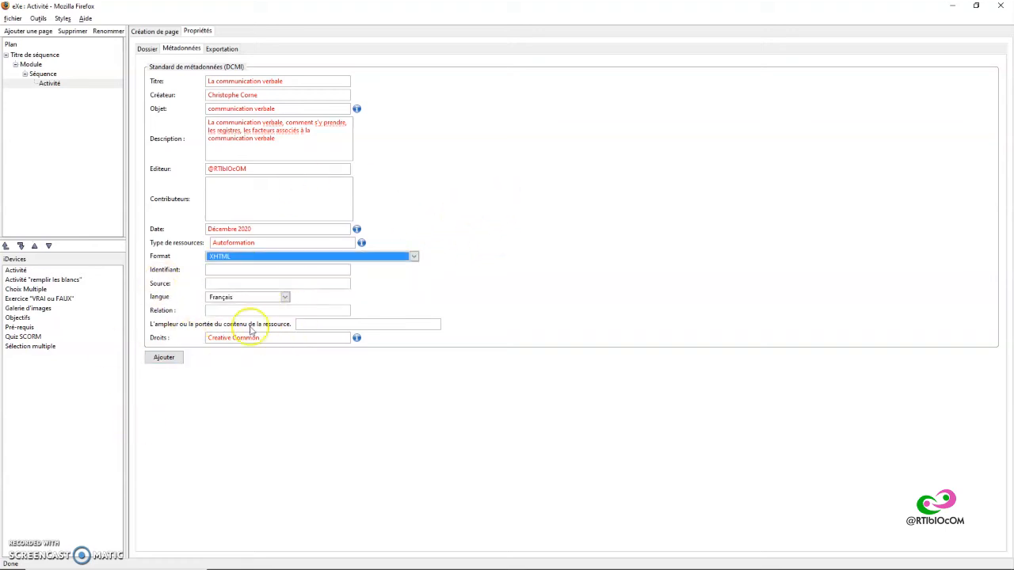
left_click(221, 49)
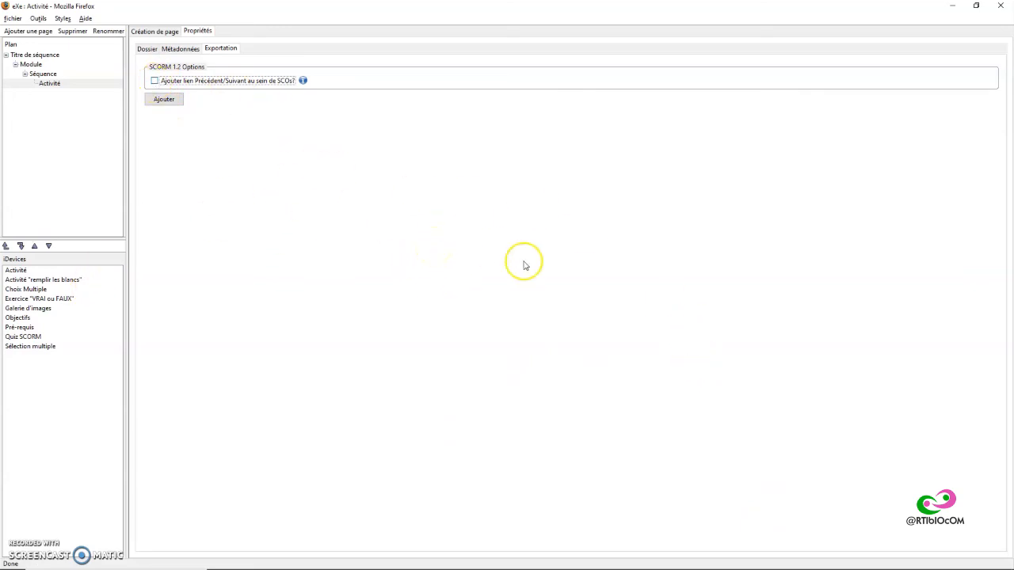
left_click(148, 49)
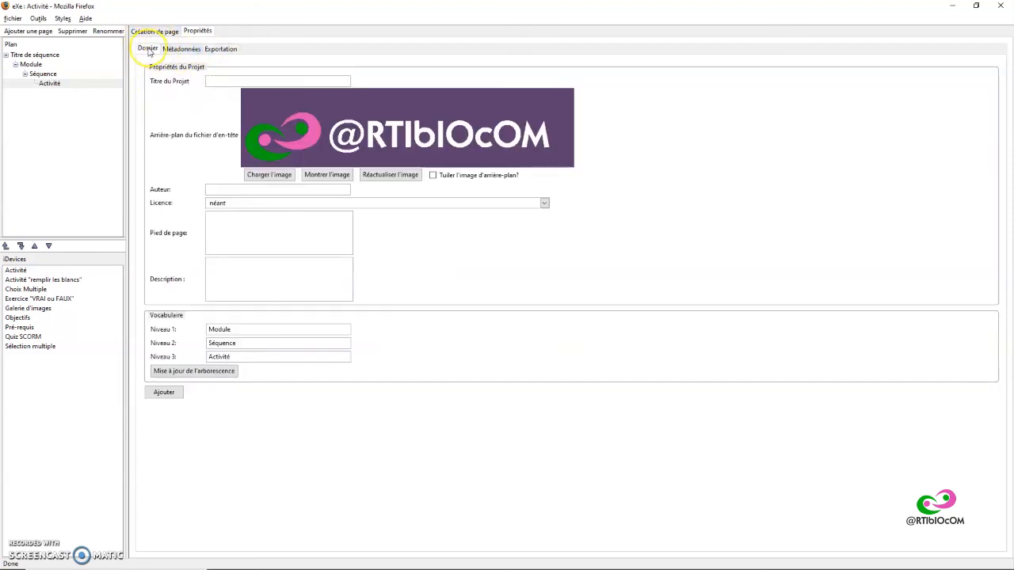
Step: Save the project on the Desktop as an eXe package named essai_exe
left_click(12, 19)
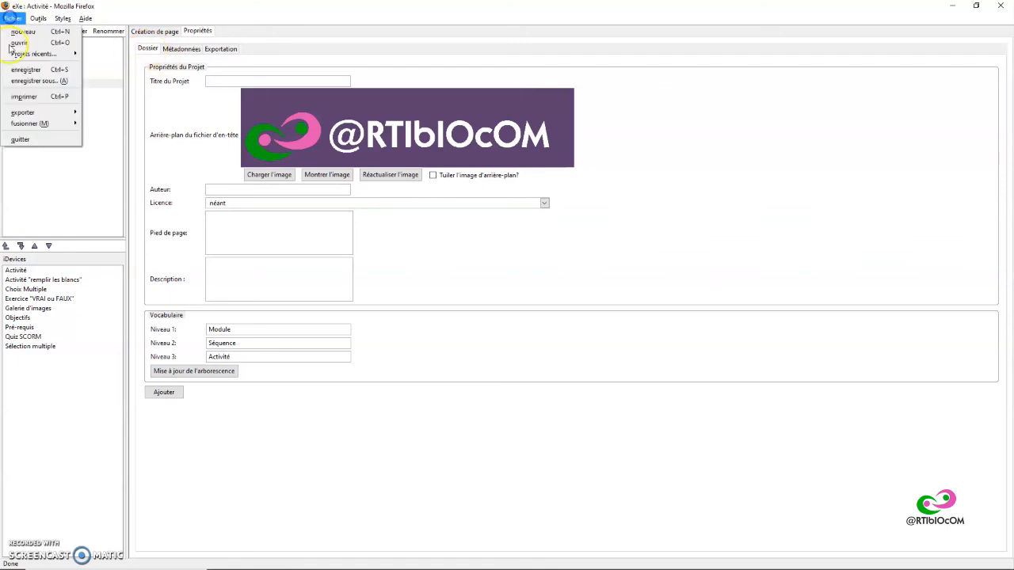
left_click(49, 80)
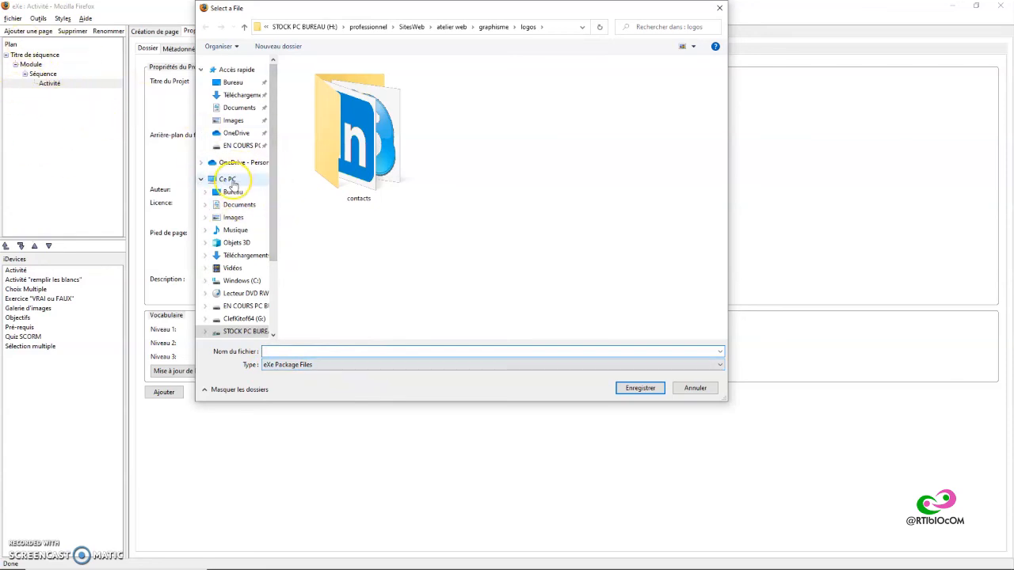
left_click(233, 82)
left_click(290, 351)
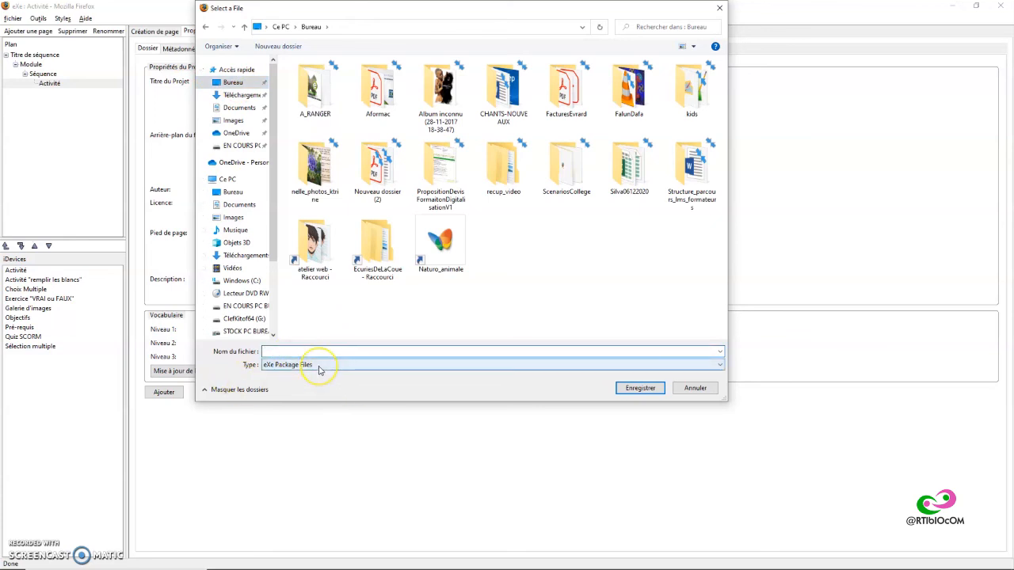
type("essai_exe")
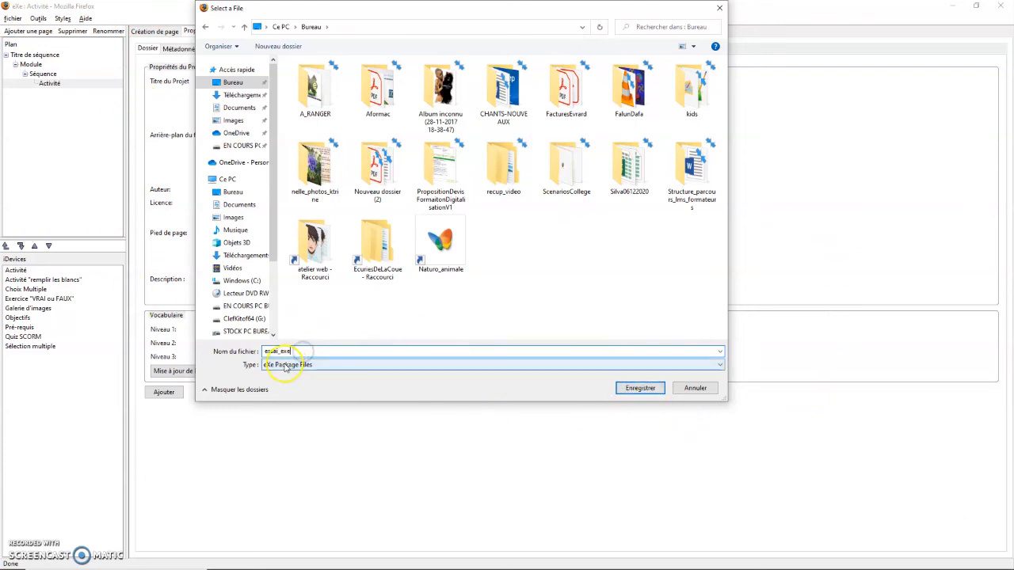
left_click(636, 387)
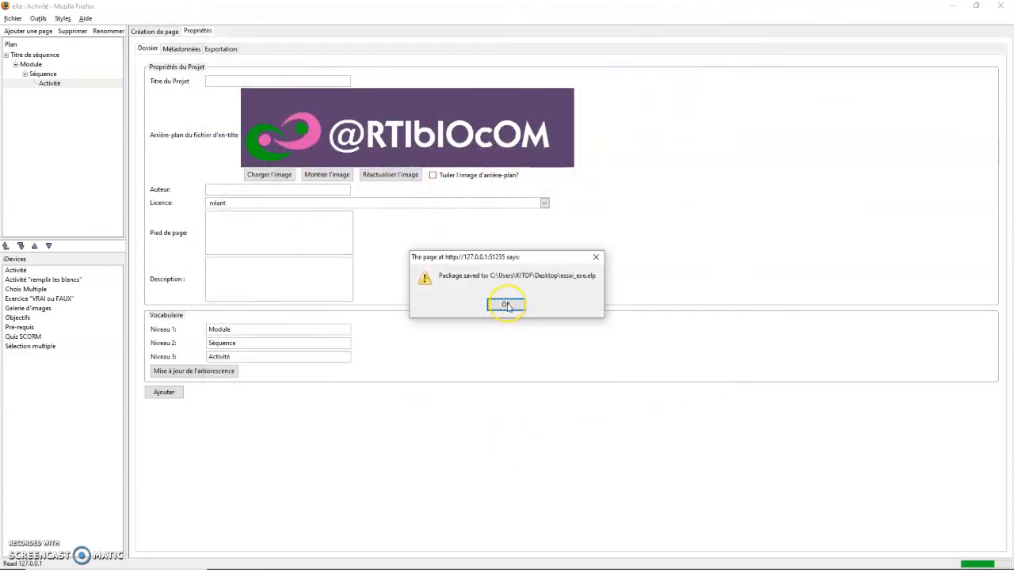
left_click(509, 306)
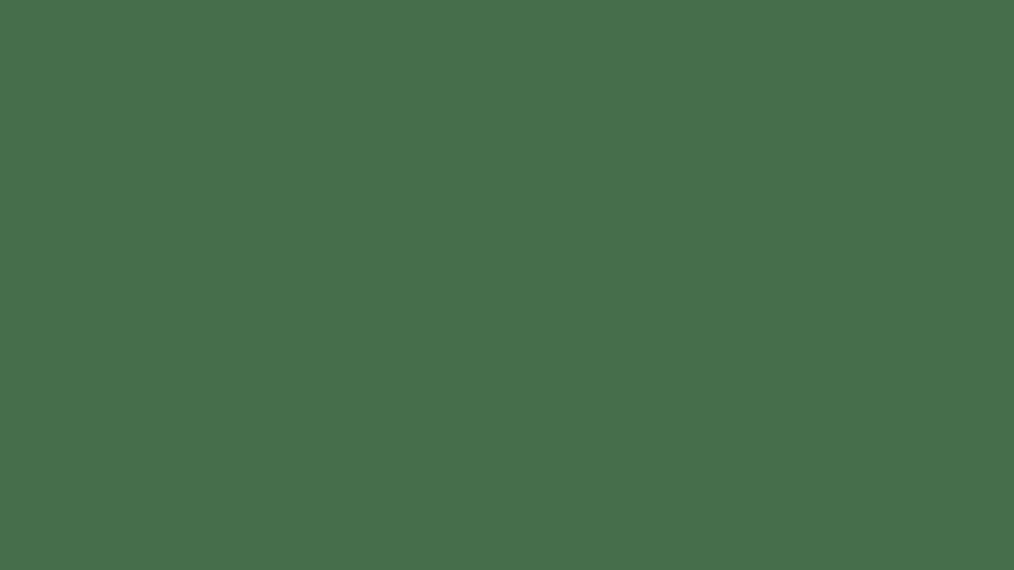